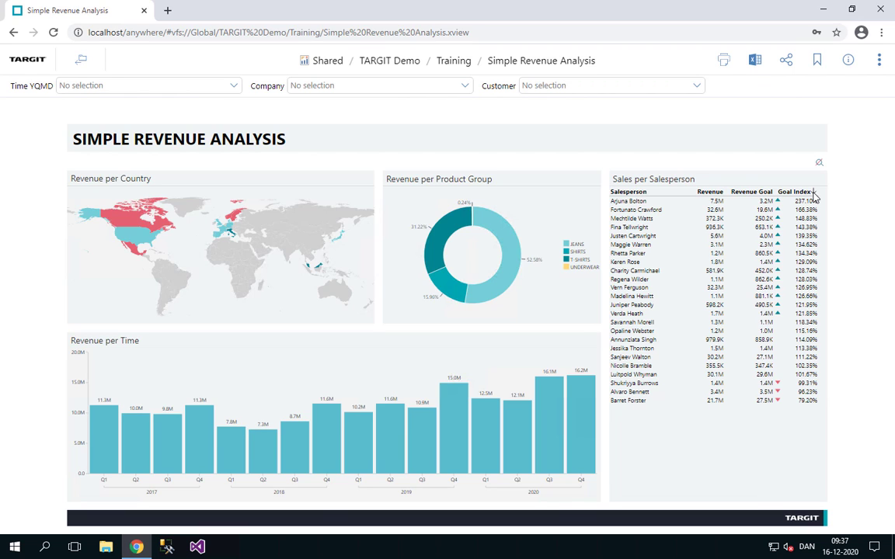
# Sort the Sales per Salesperson table by Revenue in ascending and in descending order, and clear the Revenue sorting.
pyautogui.click(716, 193)
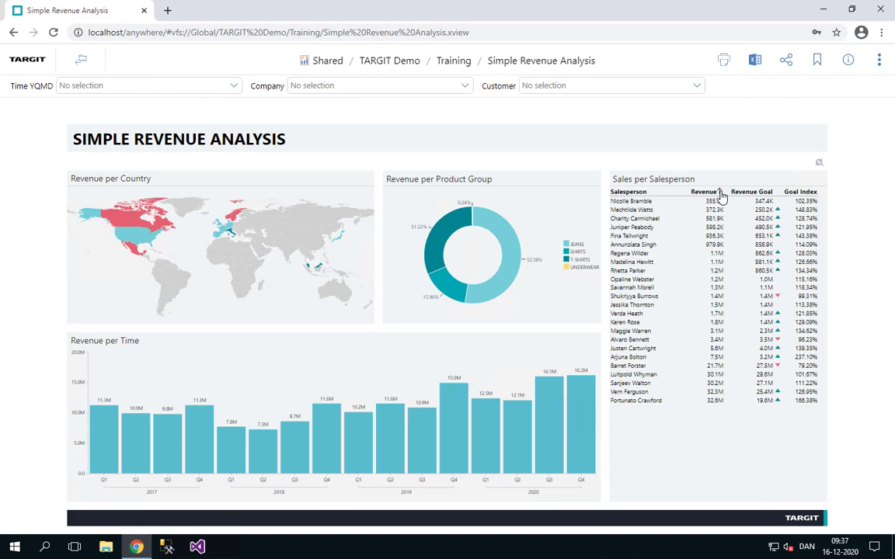
pyautogui.click(720, 193)
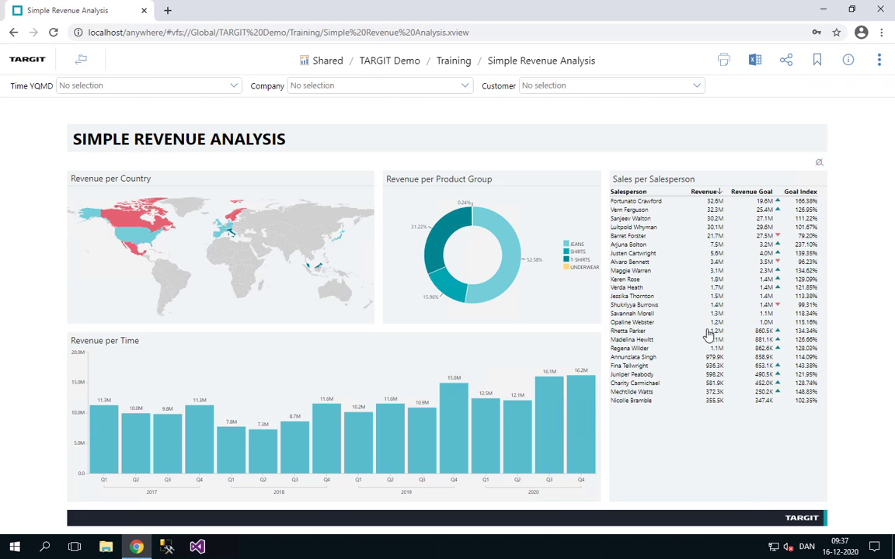
pyautogui.click(720, 193)
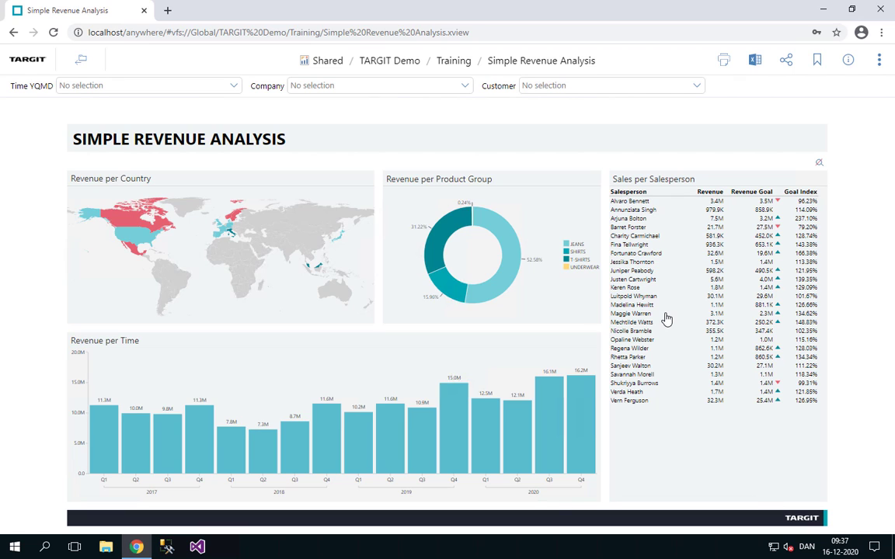
# Sort the Sales per Salesperson table by Goal Index in descending order.
pyautogui.click(811, 193)
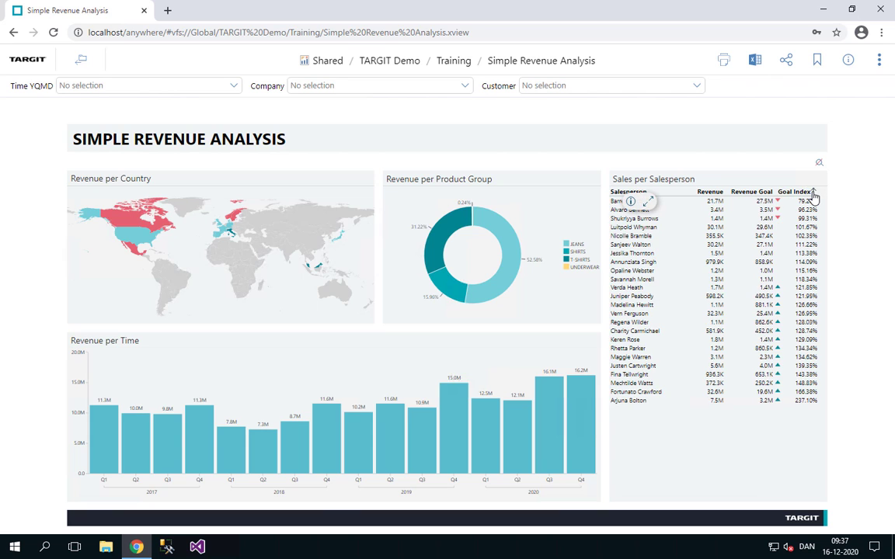
pyautogui.click(811, 193)
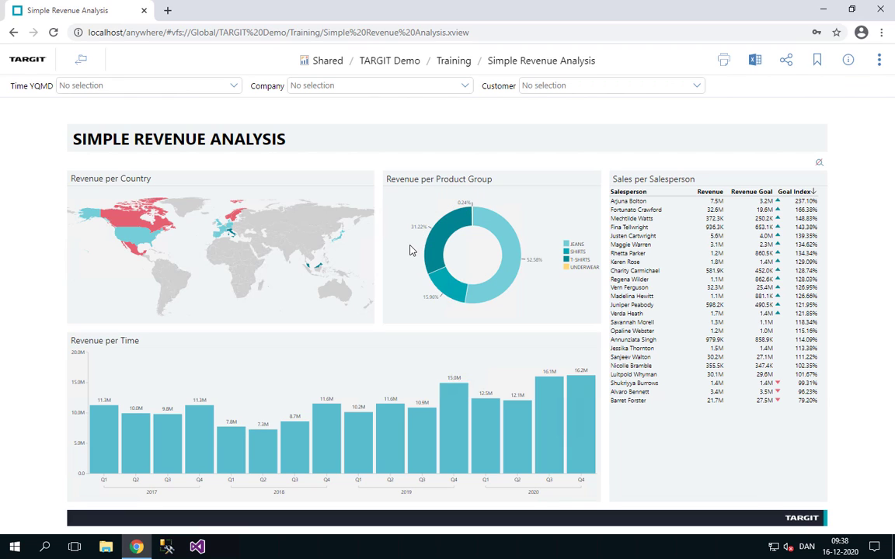
# Show the underlying data tables for Revenue per Product Group, Revenue per Country and Revenue per Time.
pyautogui.moveTo(405, 247)
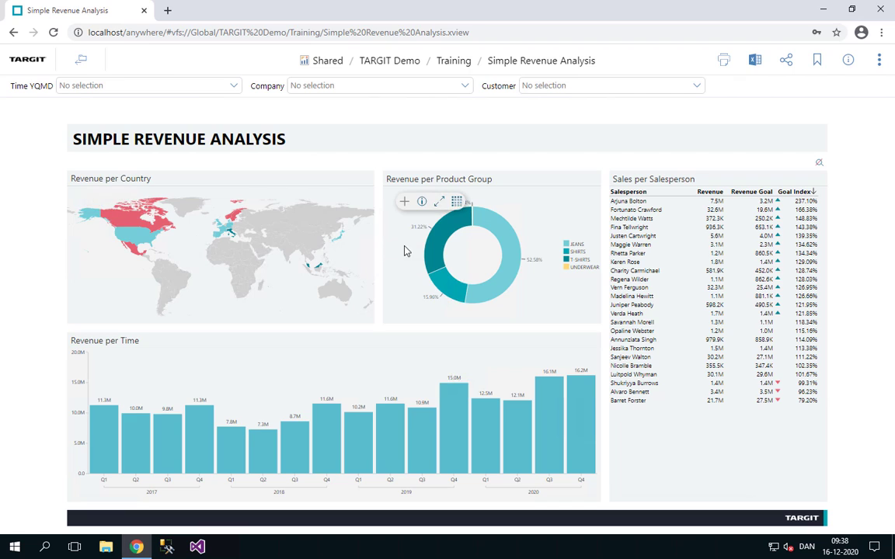
pyautogui.click(457, 202)
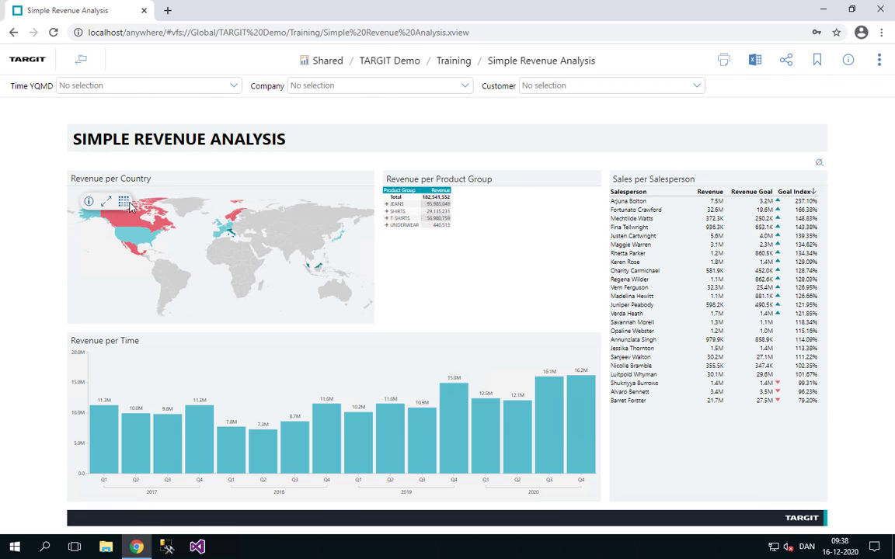
pyautogui.click(124, 201)
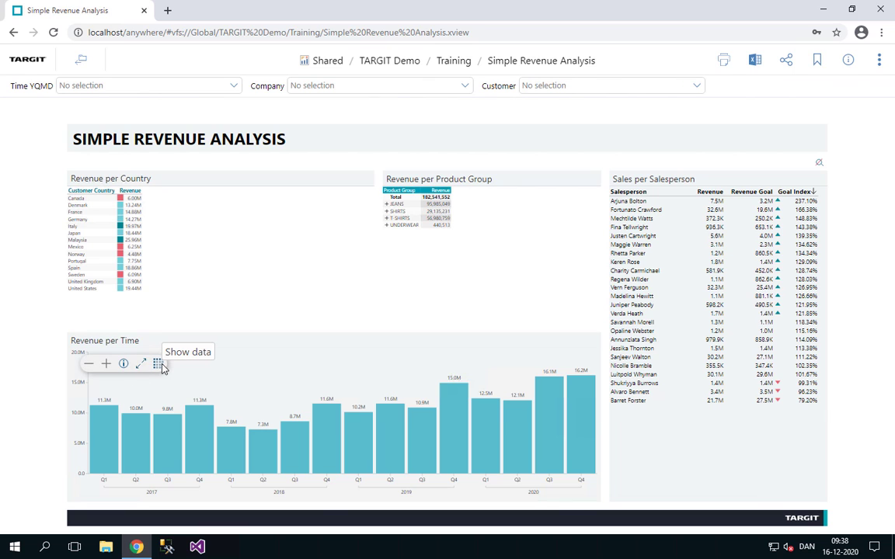
pyautogui.click(158, 365)
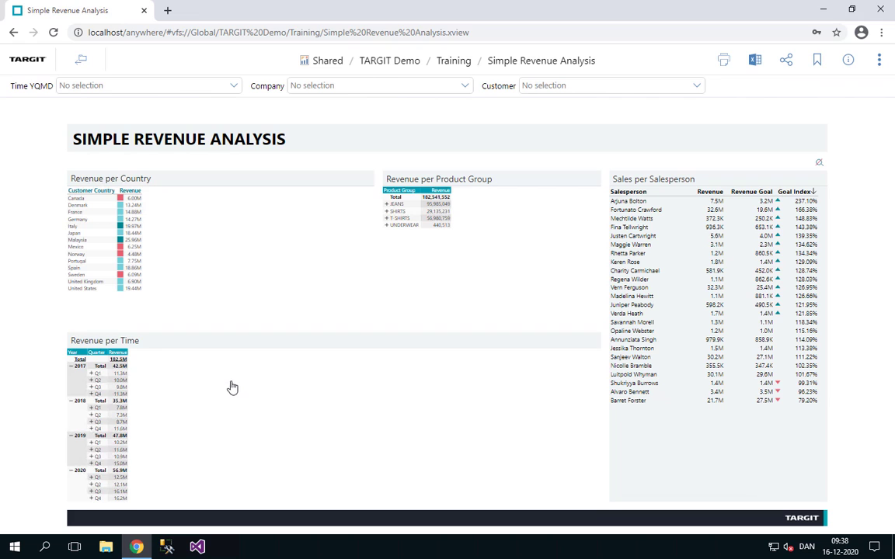
# Switch Revenue per Time, Revenue per Country and Revenue per Product Group from data tables back to their charts and map.
pyautogui.moveTo(170, 379)
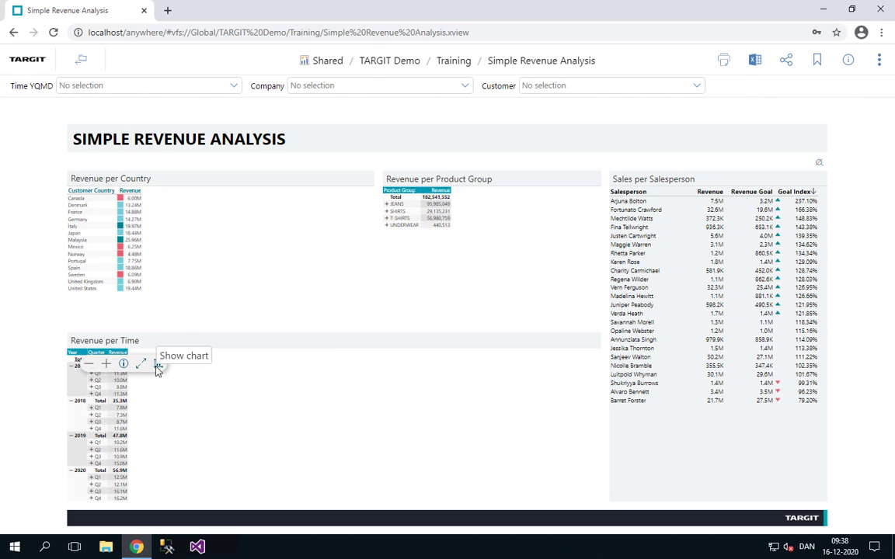
pyautogui.click(158, 365)
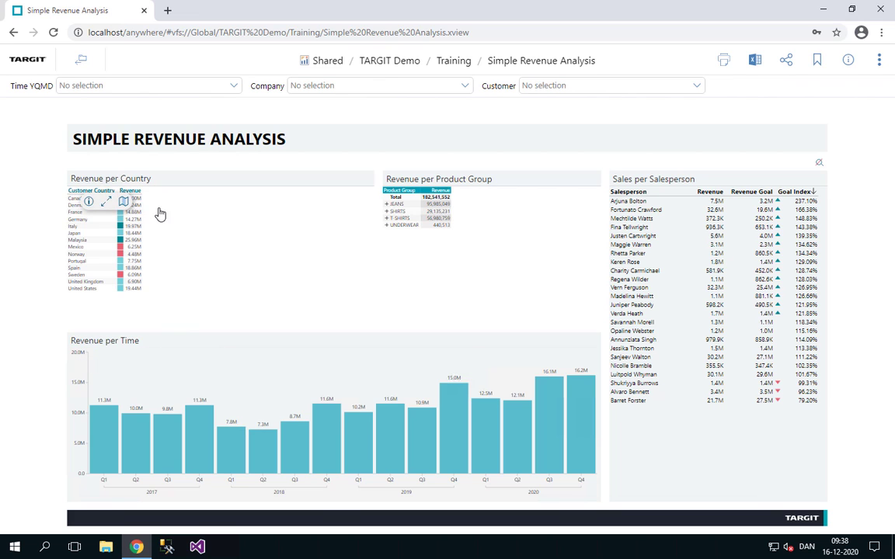
pyautogui.click(124, 201)
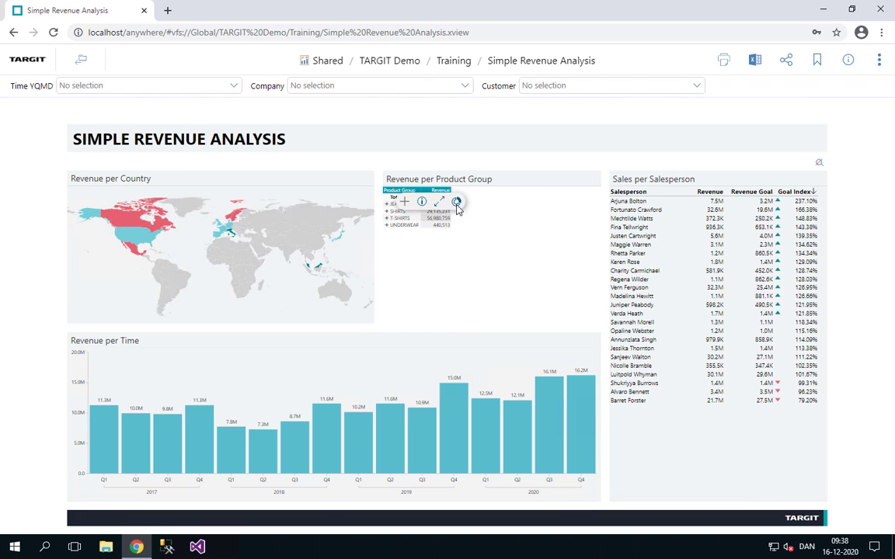
pyautogui.click(456, 202)
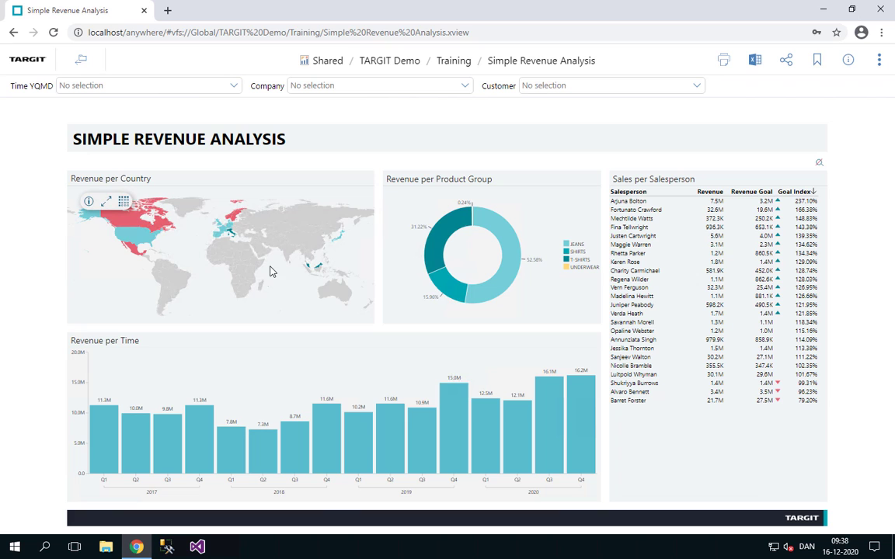
# Maximize the Revenue per Country map, view its data table, return to the map and restore its normal size.
pyautogui.click(106, 202)
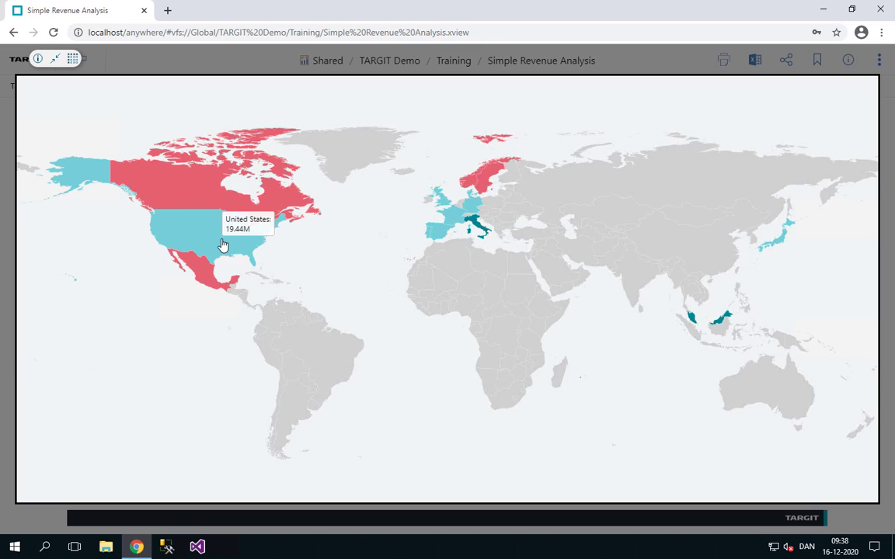
pyautogui.click(72, 59)
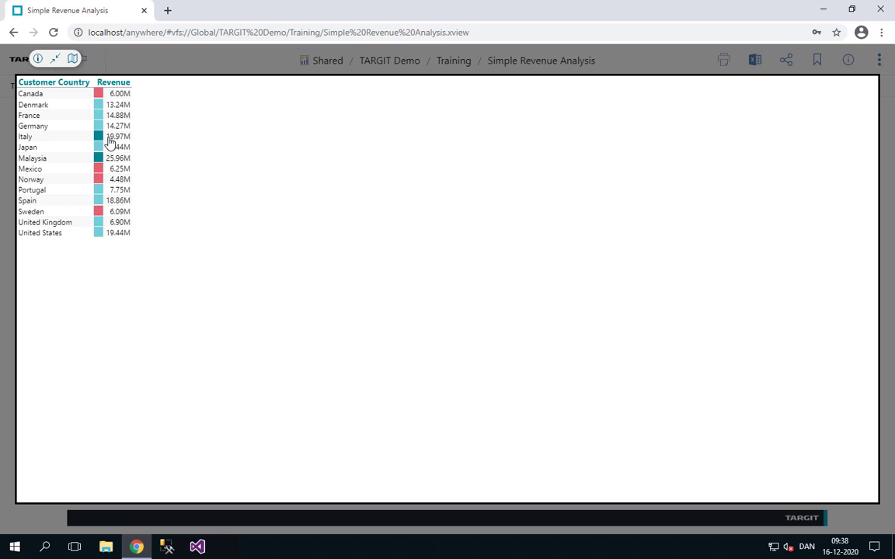
pyautogui.click(72, 59)
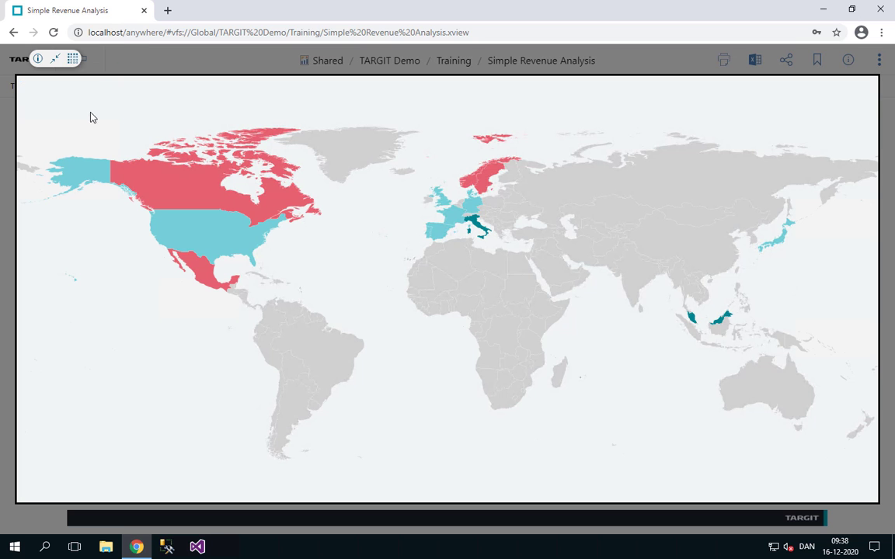
pyautogui.click(55, 60)
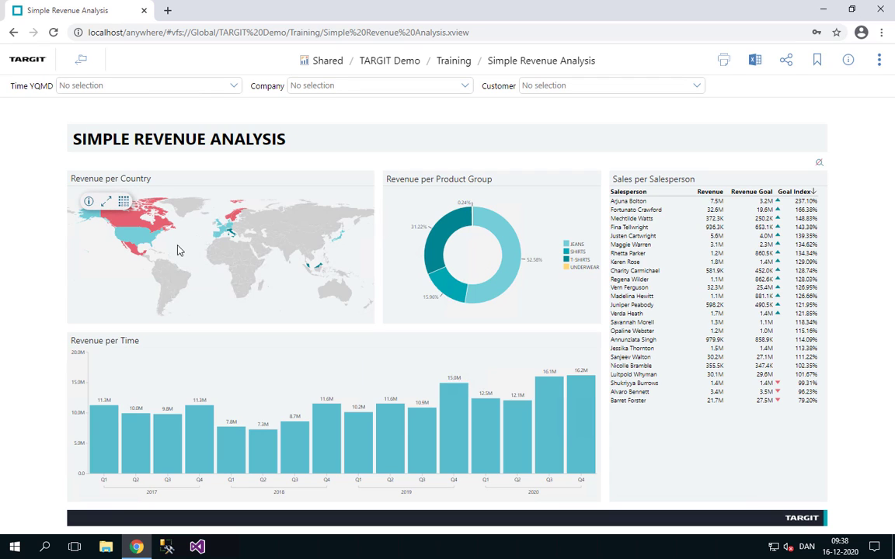
# Expand the Revenue per Time chart from quarters through months down to individual dates.
pyautogui.moveTo(259, 378)
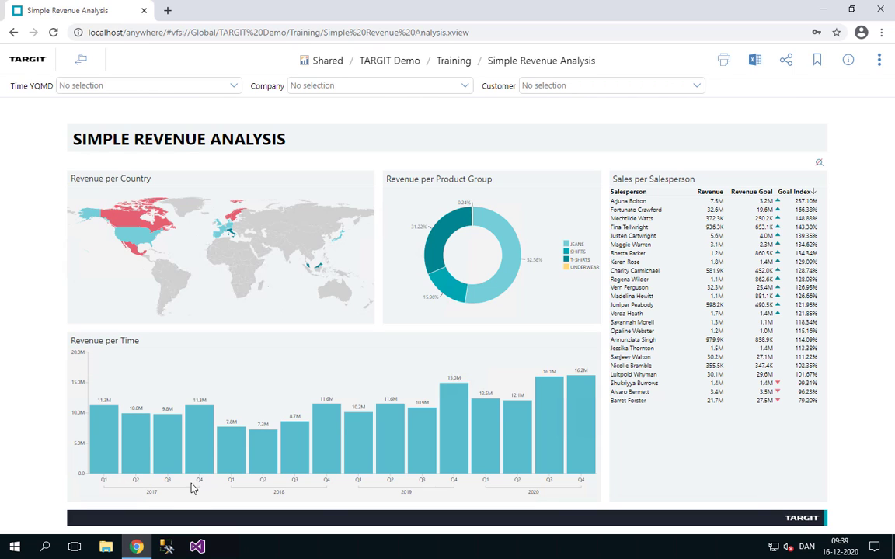
pyautogui.moveTo(107, 366)
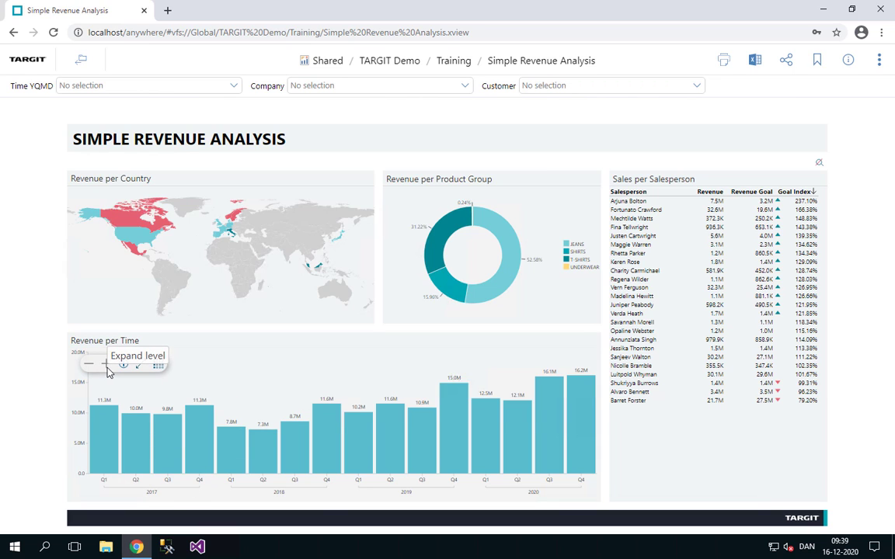
pyautogui.click(107, 368)
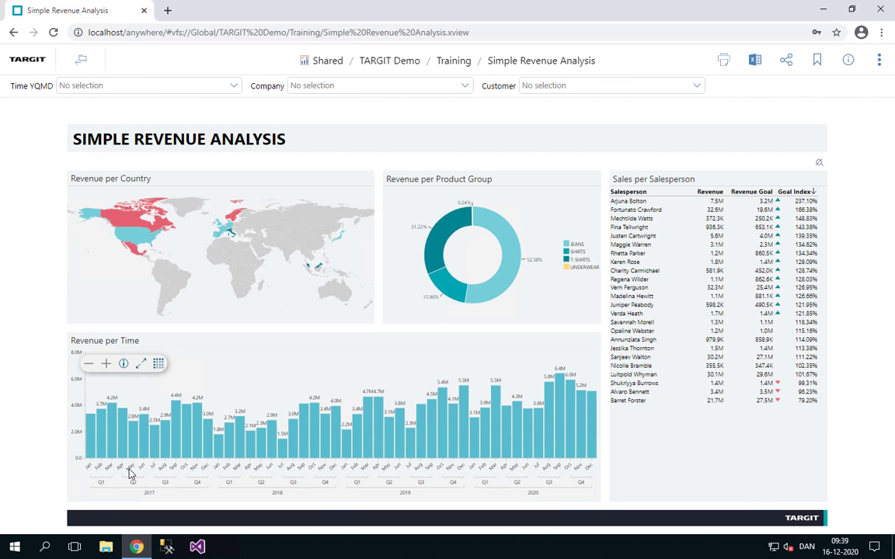
pyautogui.click(107, 367)
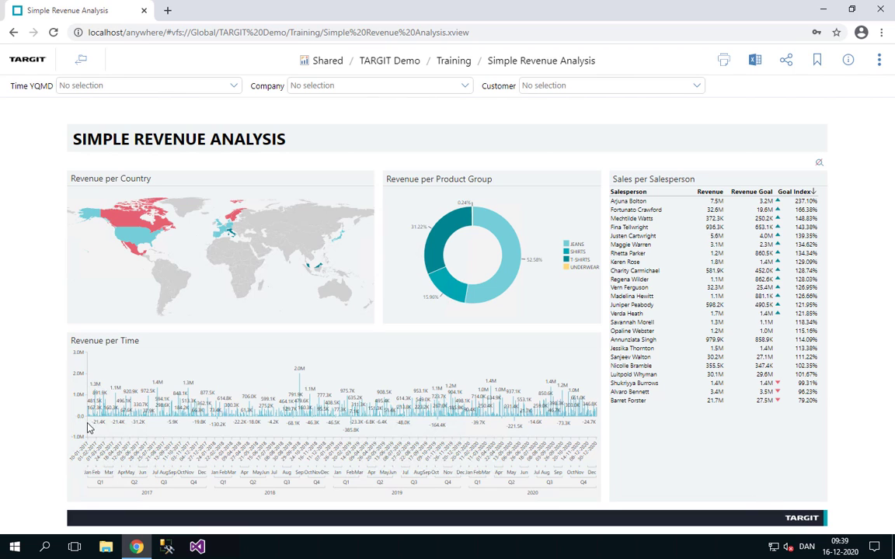
# Collapse the Revenue per Time chart up to the year level and expand it again to quarters.
pyautogui.moveTo(115, 378)
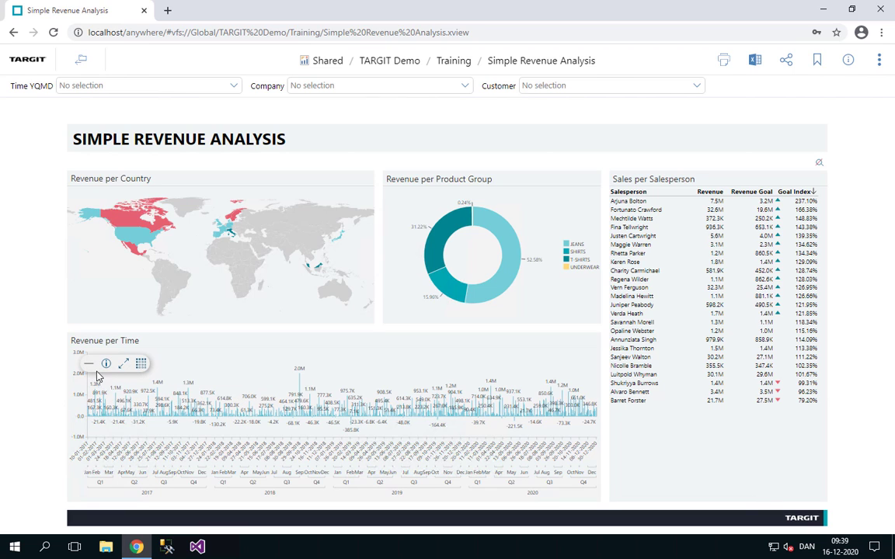
pyautogui.click(89, 366)
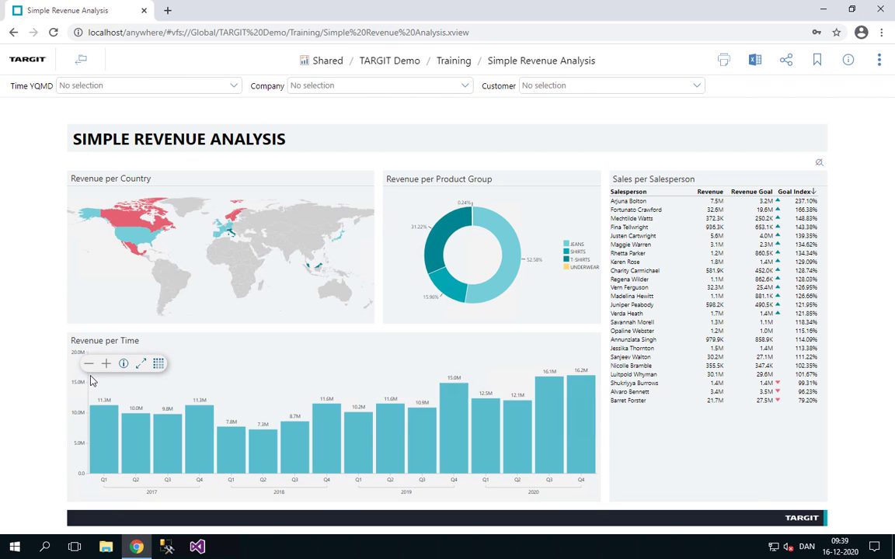
pyautogui.click(90, 370)
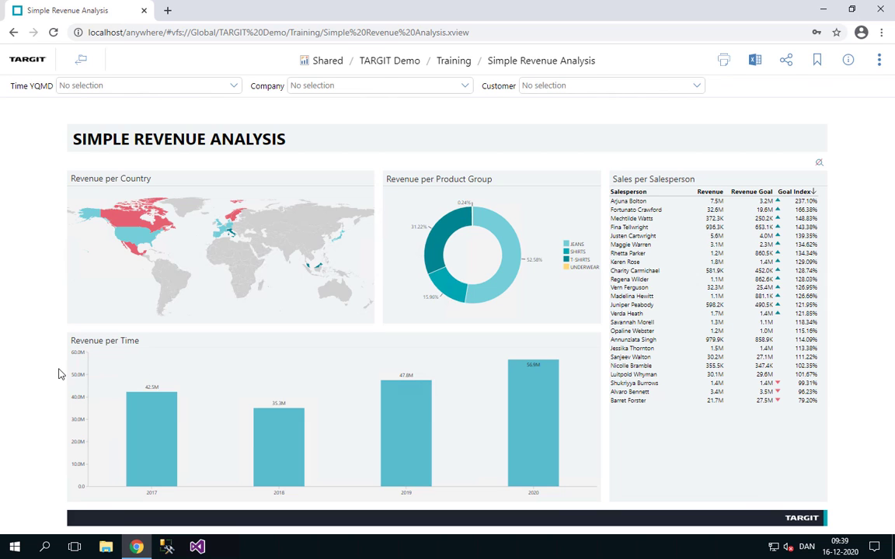
pyautogui.moveTo(87, 379)
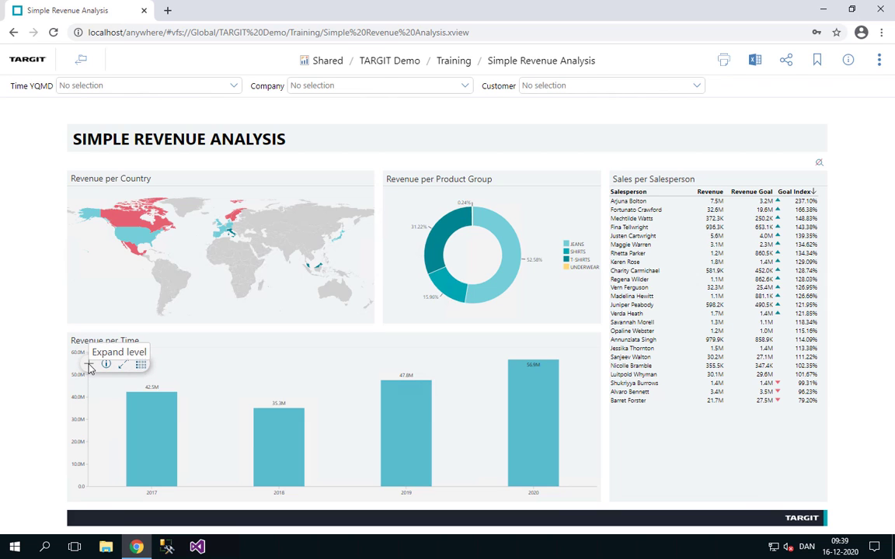
pyautogui.click(89, 367)
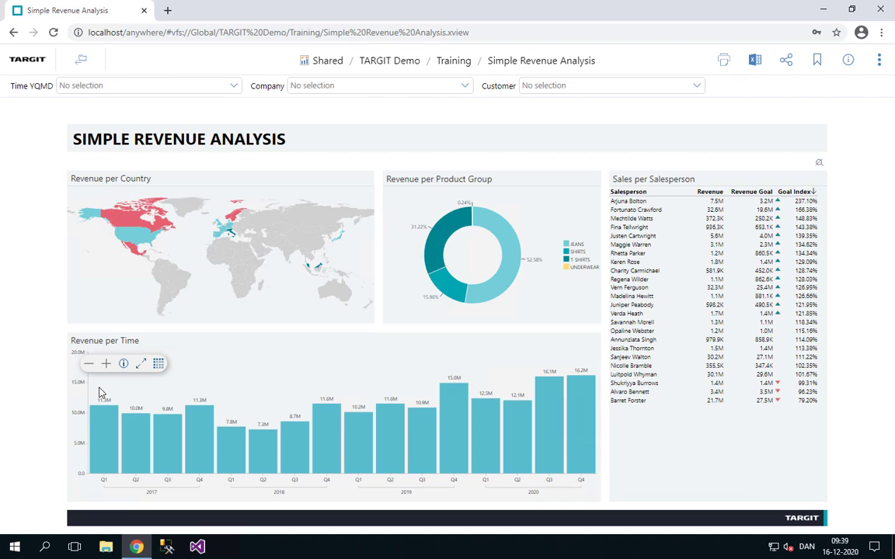
# Filter the dashboard on 2017 Q4, 2018 Q4 and 2020 Q1 together in the Revenue per Time chart, and clear the selection.
pyautogui.rightClick(278, 412)
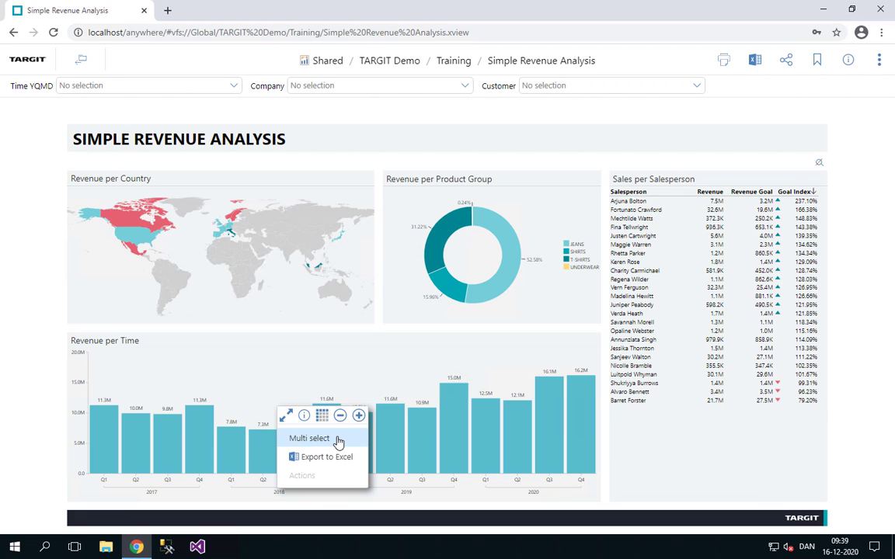
pyautogui.click(285, 381)
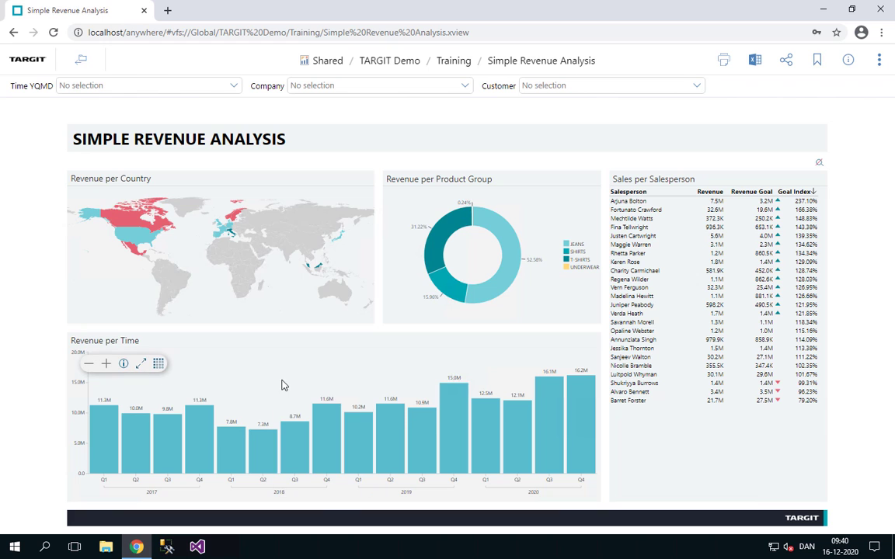
pyautogui.click(200, 452)
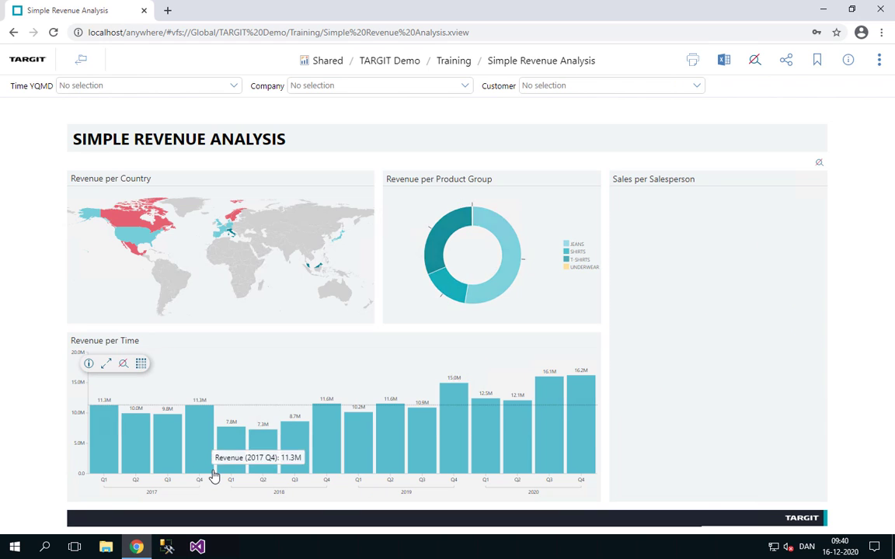
pyautogui.click(332, 452)
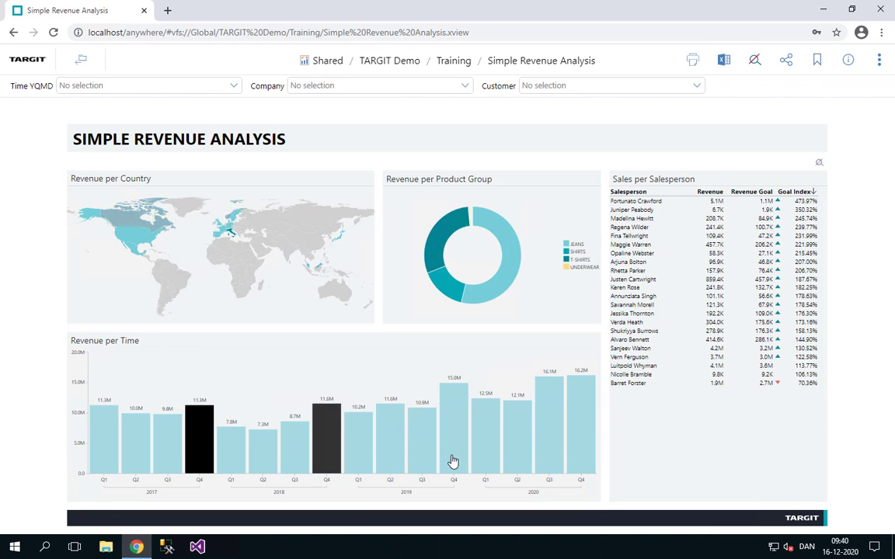
pyautogui.click(483, 455)
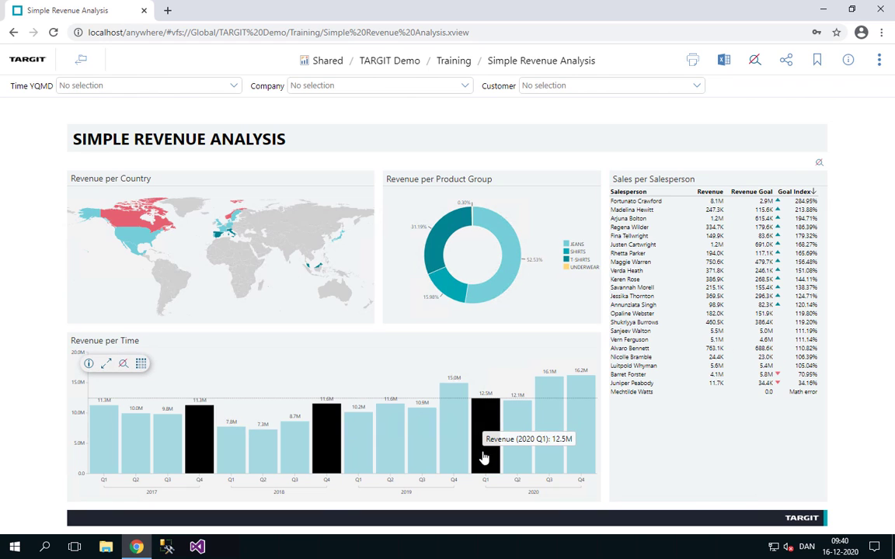
pyautogui.click(489, 456)
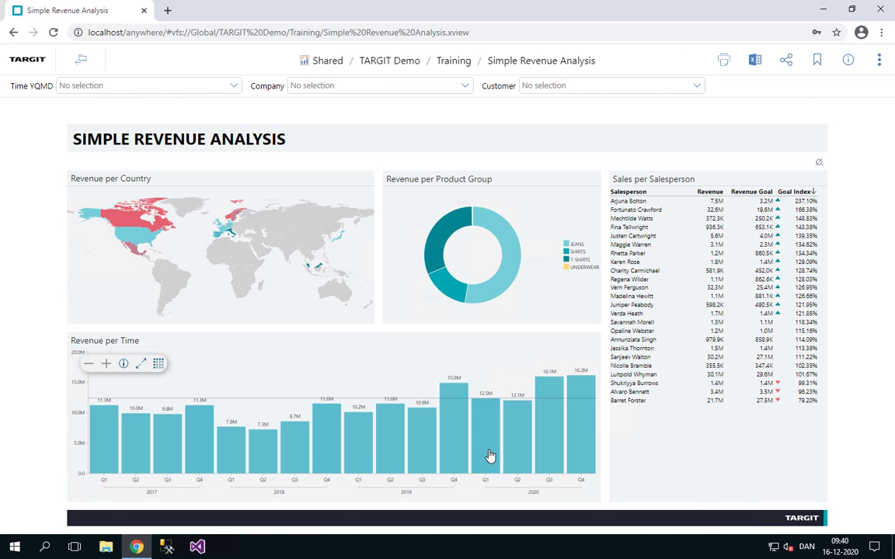
# Select the continuous range from 2018 Q1 to 2019 Q4 in the Revenue per Time chart, and clear the selection.
pyautogui.click(233, 458)
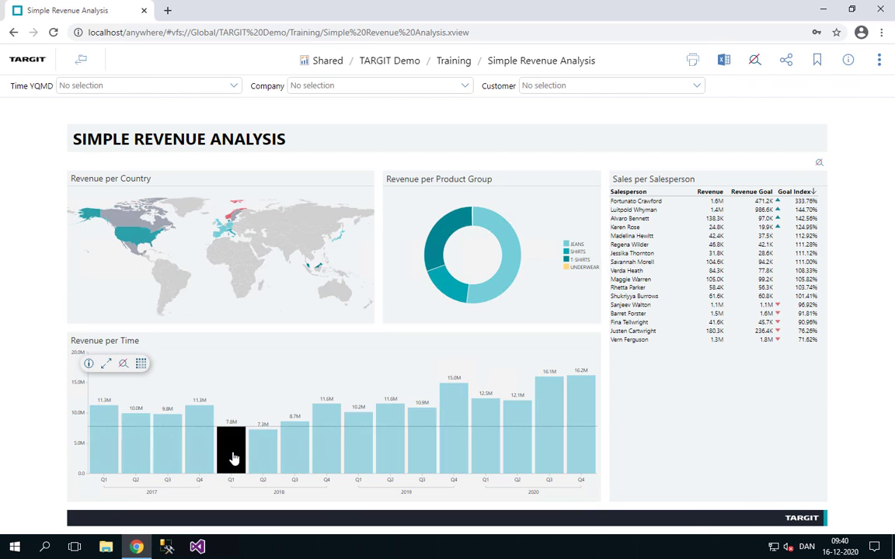
pyautogui.keyDown('shift'); pyautogui.click(460, 453); pyautogui.keyUp('shift')
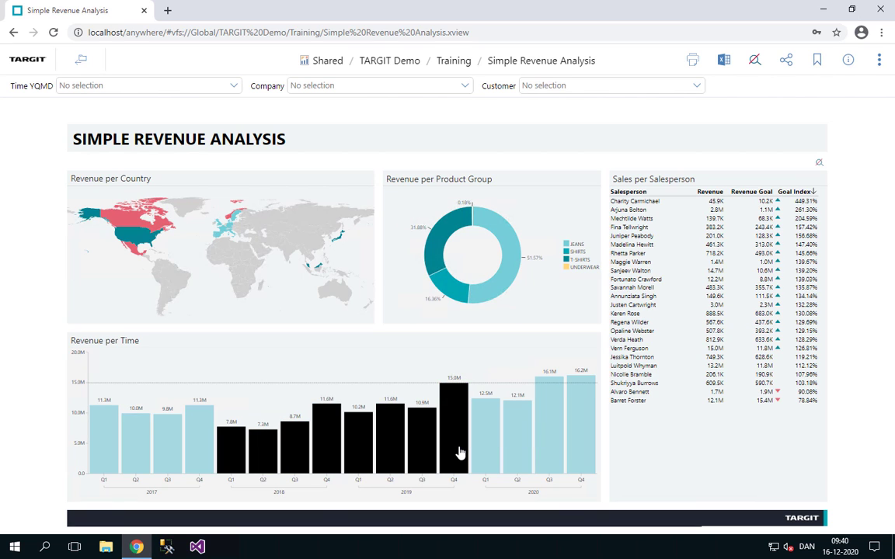
pyautogui.click(375, 369)
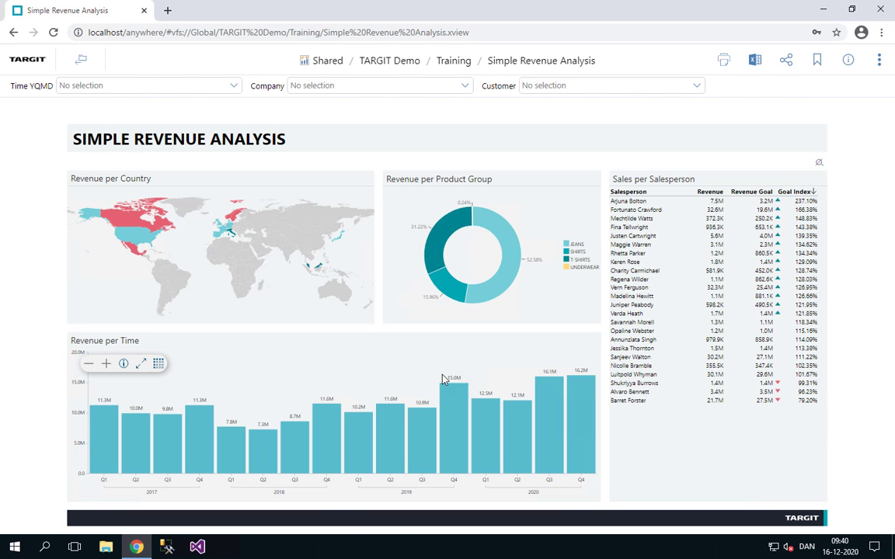
# Mark all quarters of 2018 and 2019 with one rectangular area selection in the Revenue per Time chart, and clear the selection.
pyautogui.moveTo(481, 362); pyautogui.dragTo(216, 506)
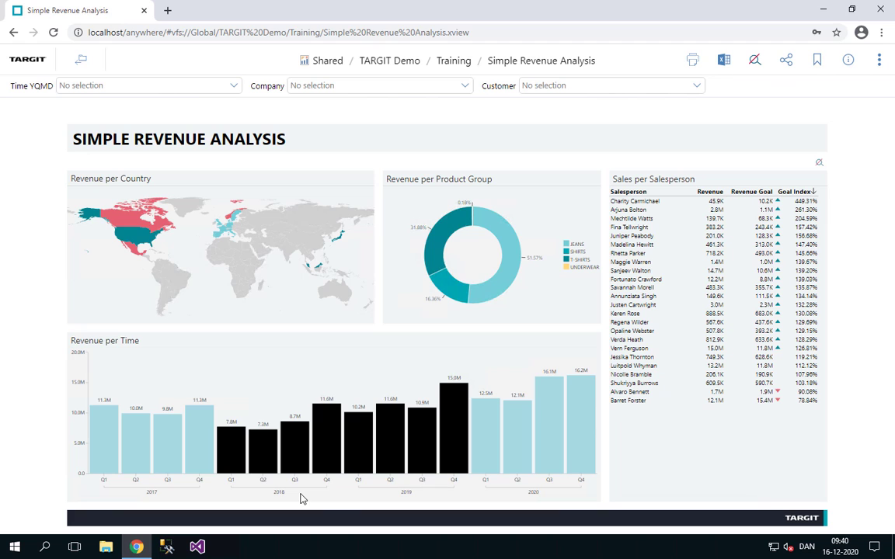
pyautogui.click(303, 499)
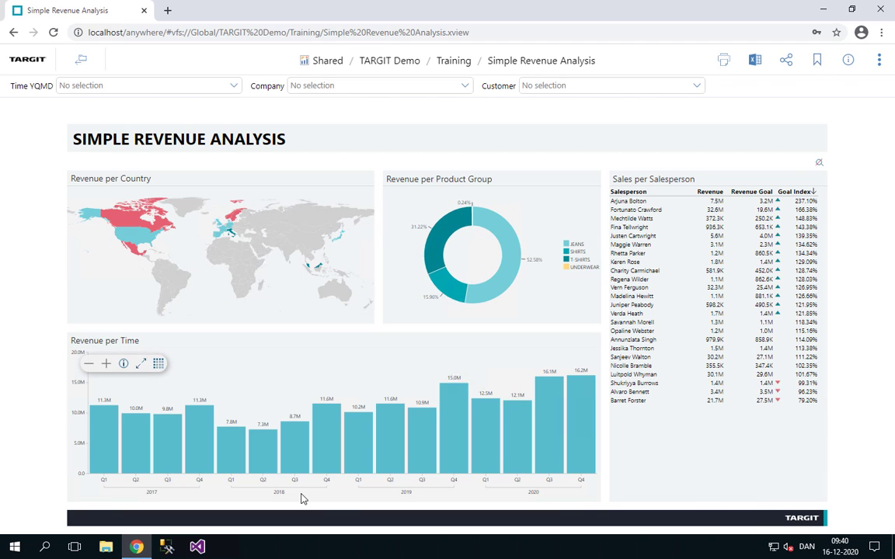
# Export the Sales per Salesperson table to Excel, open the downloaded workbook to view it, and close it.
pyautogui.moveTo(677, 415)
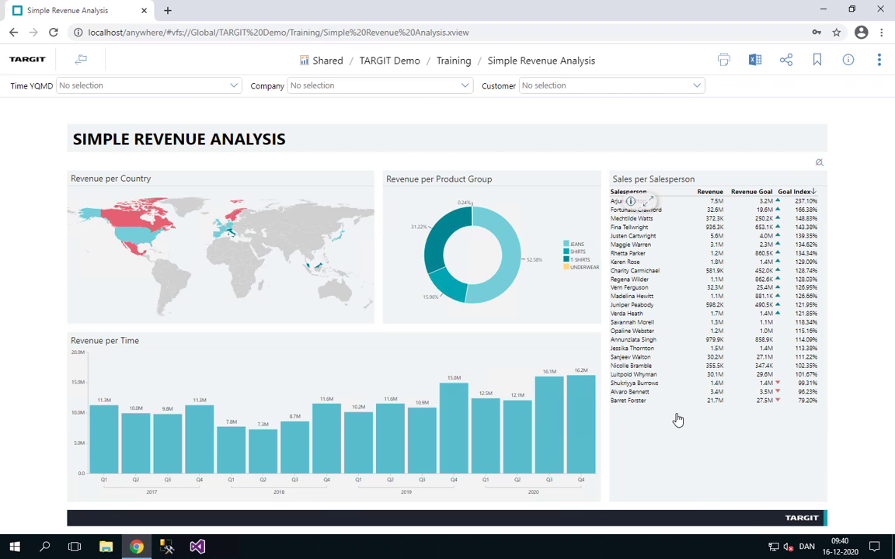
pyautogui.rightClick(680, 417)
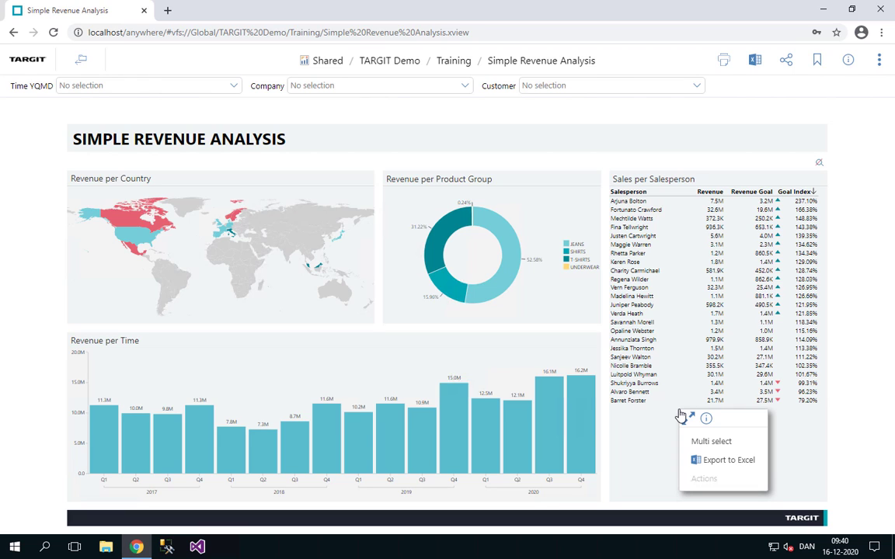
pyautogui.click(704, 463)
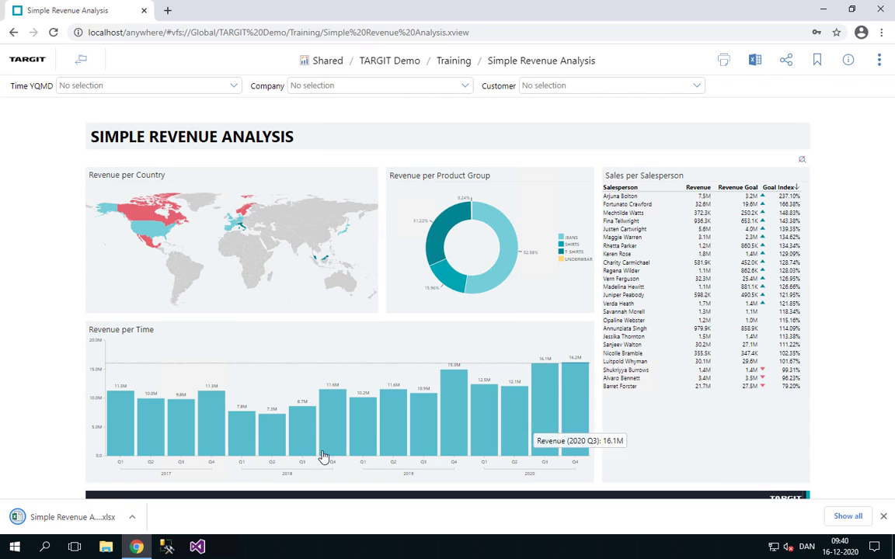
pyautogui.click(93, 518)
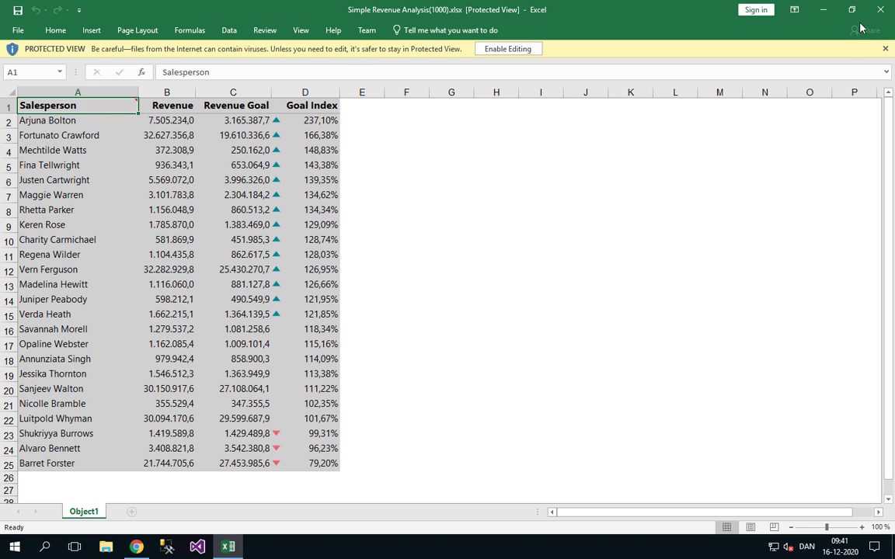
pyautogui.click(880, 11)
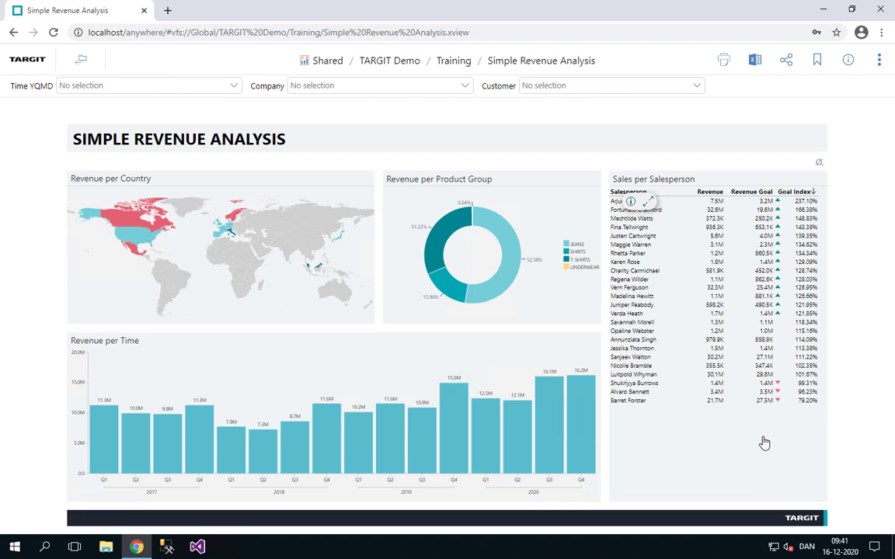
# Export the entire dashboard to Excel and open the downloaded workbook.
pyautogui.click(758, 67)
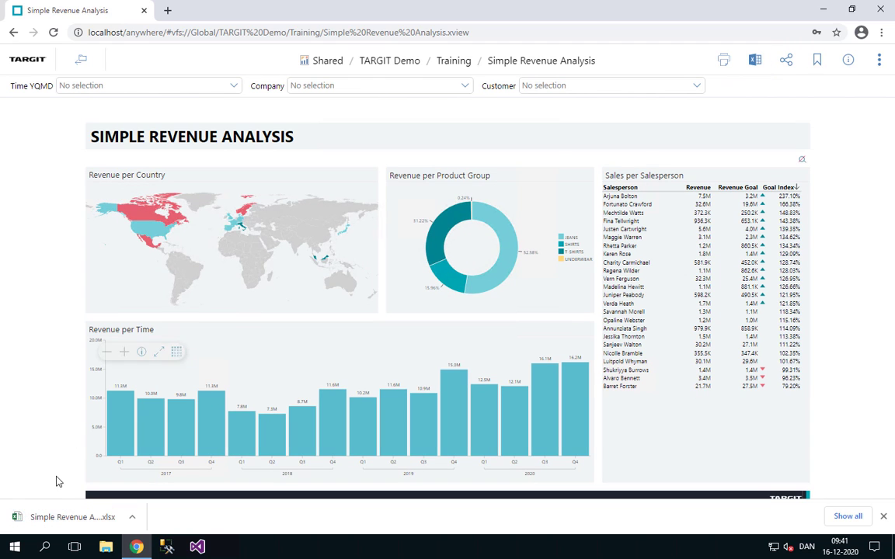
pyautogui.click(69, 516)
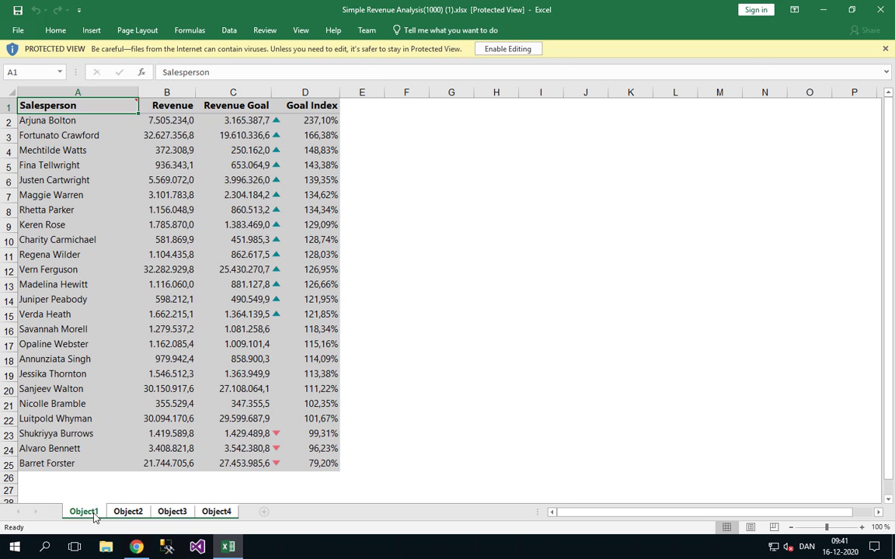
# Autofit the Revenue columns on the Object2 and Object3 sheets in Excel, and show the Object4 sheet.
pyautogui.click(128, 512)
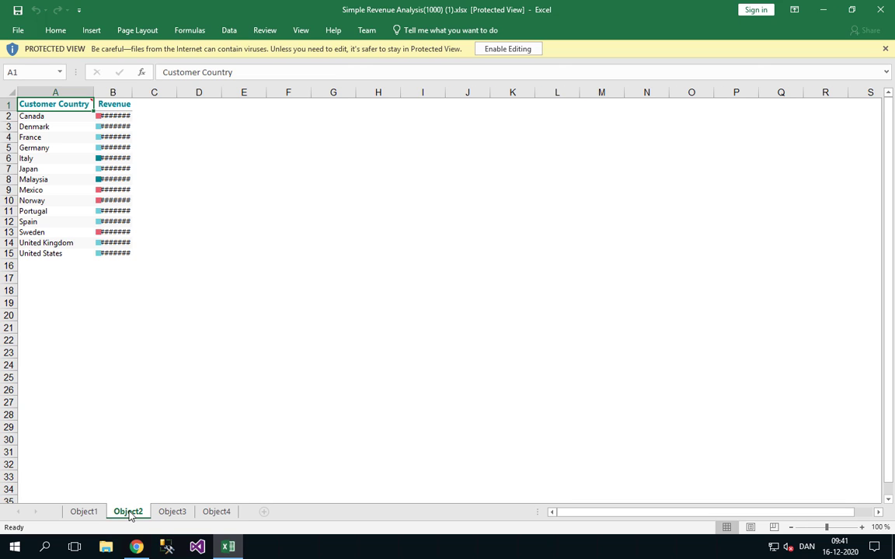
pyautogui.doubleClick(132, 92)
pyautogui.click(173, 512)
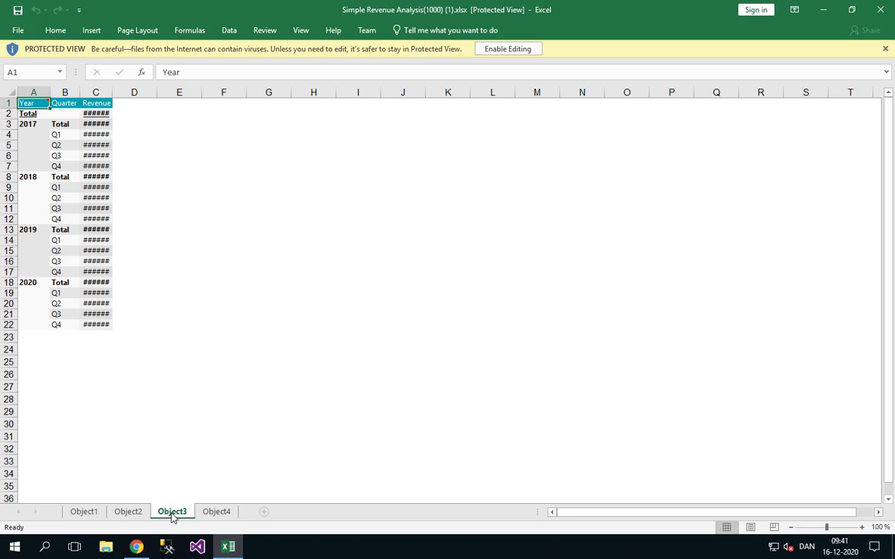
pyautogui.doubleClick(112, 92)
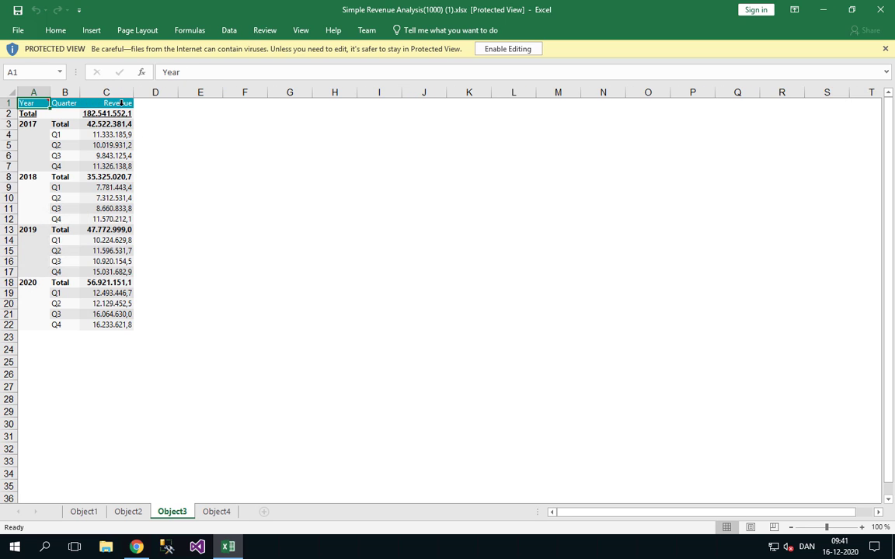
pyautogui.click(217, 512)
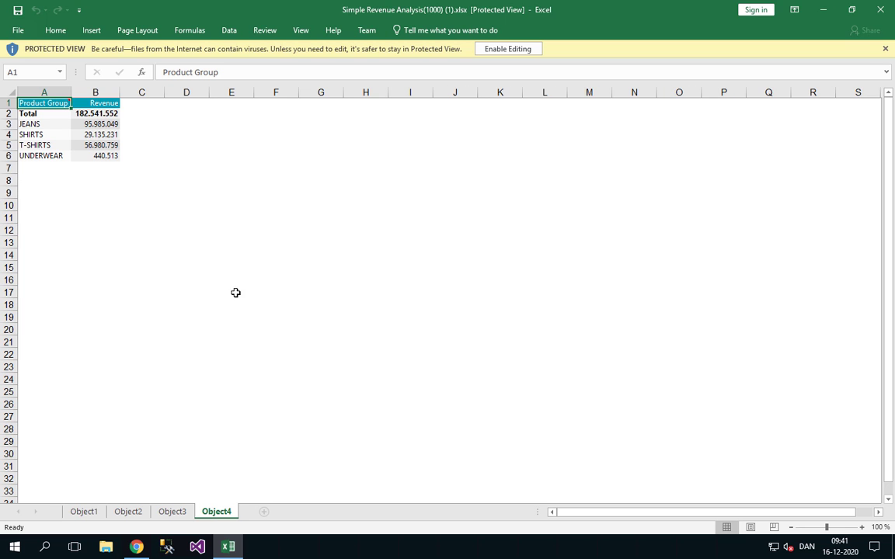